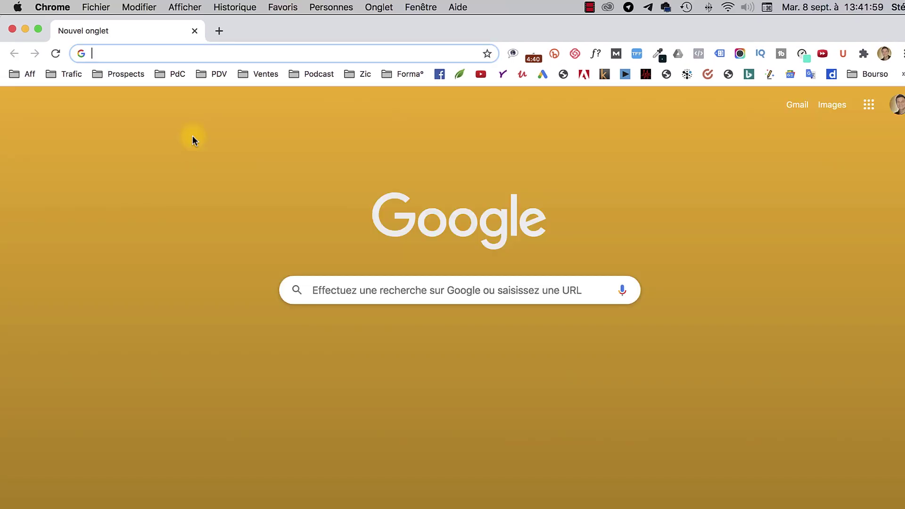
# Open the full browsing history and check the actions available for its 13:39 entry.
pyautogui.click(251, 8)
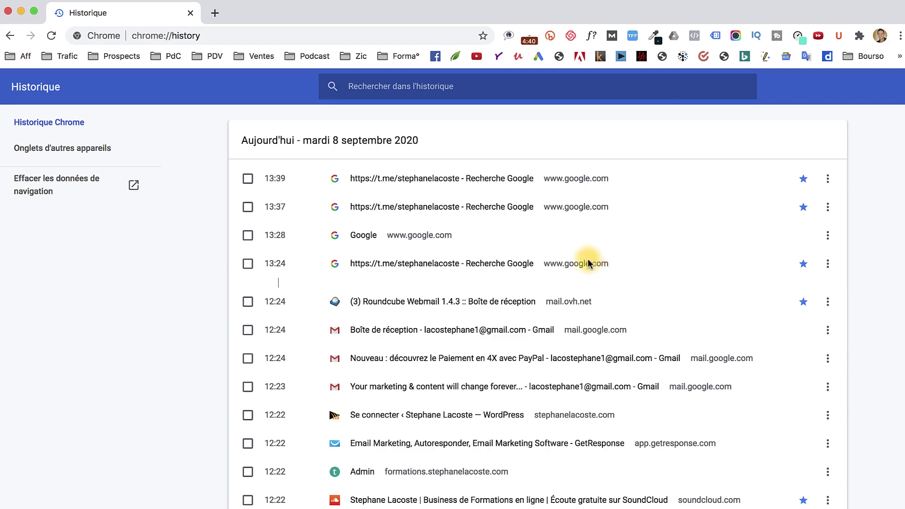
pyautogui.click(828, 179)
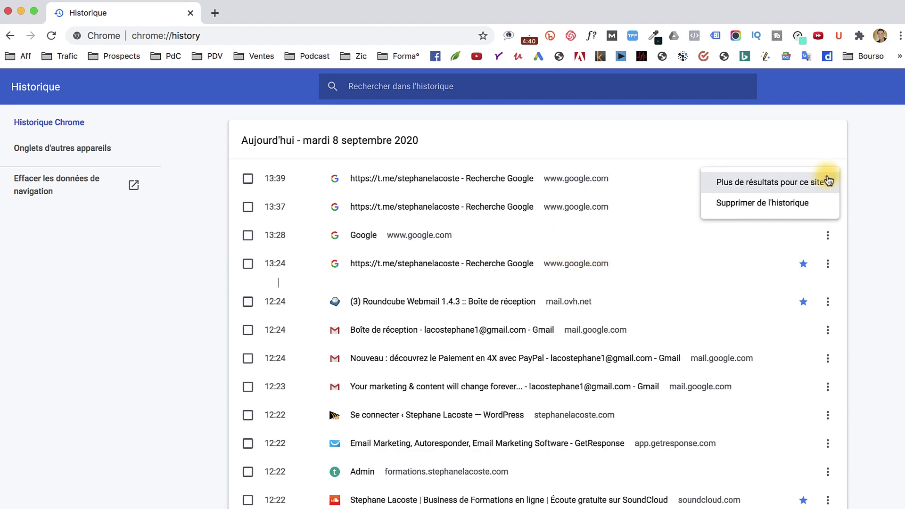
pyautogui.click(870, 180)
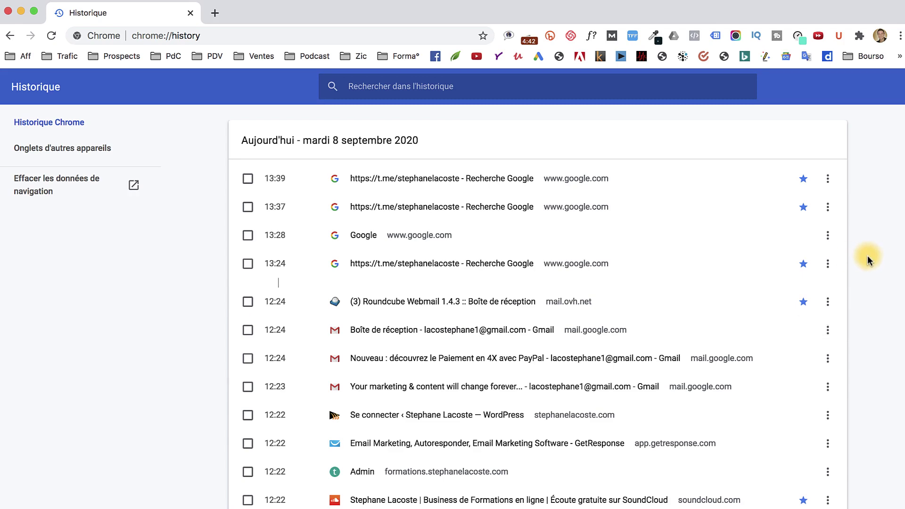
# Replace the history page with a new tab and browse the Fierté background collection in its page customization options.
pyautogui.click(215, 13)
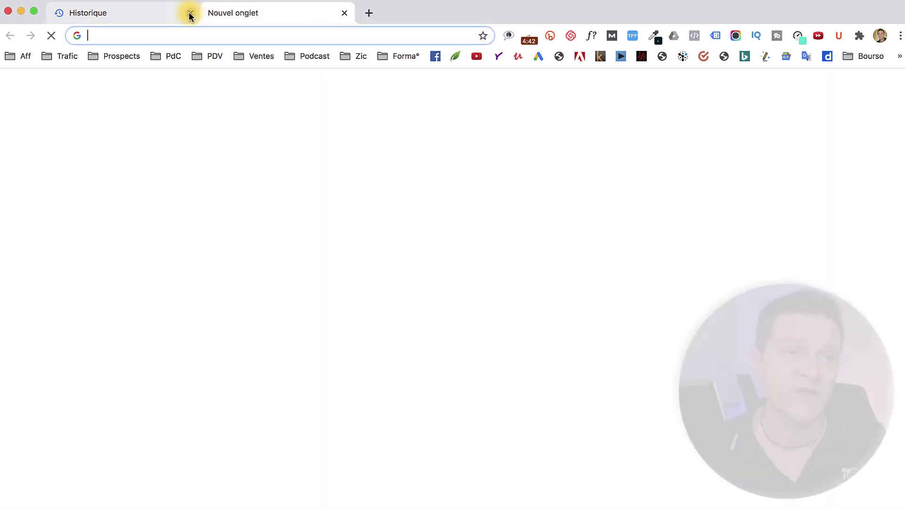
pyautogui.click(190, 14)
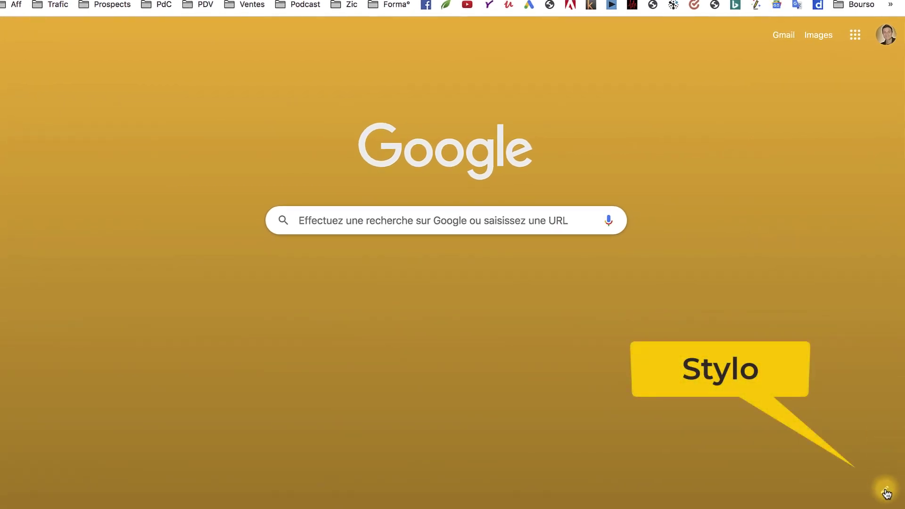
pyautogui.click(886, 492)
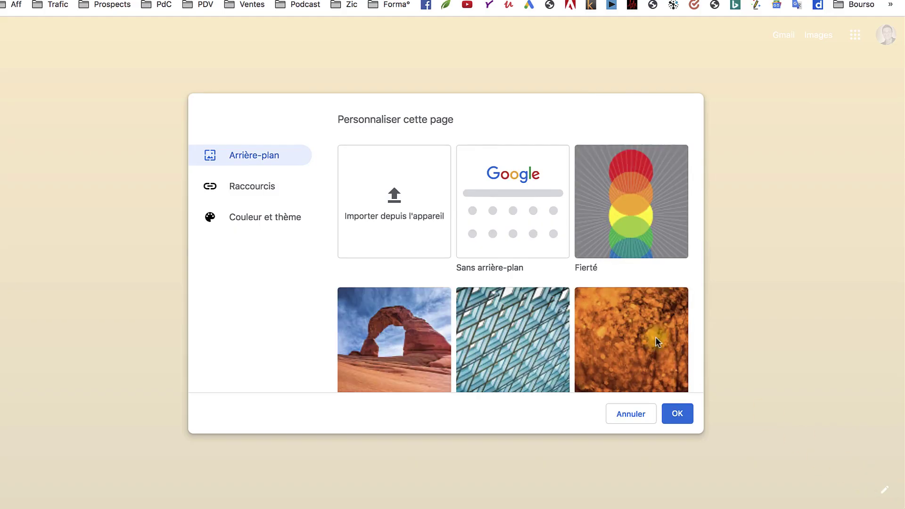
pyautogui.click(622, 262)
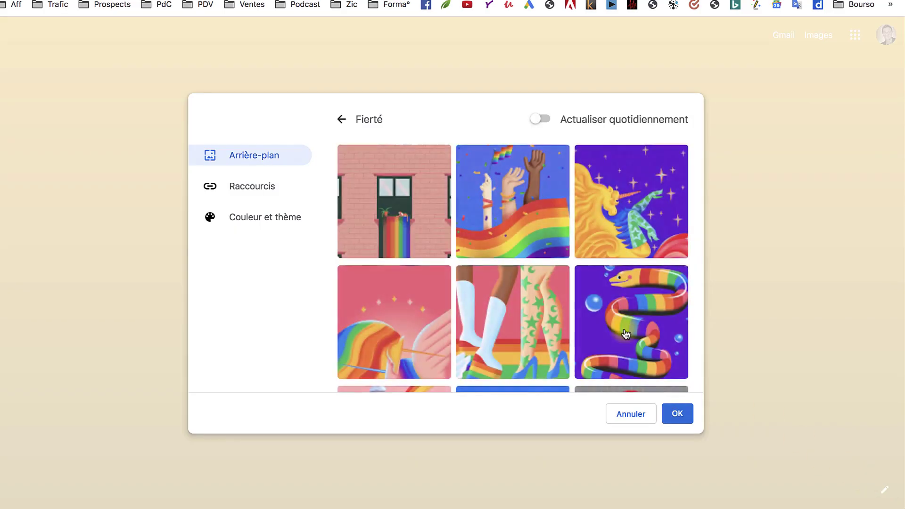
pyautogui.scroll(-3, 411, 309)
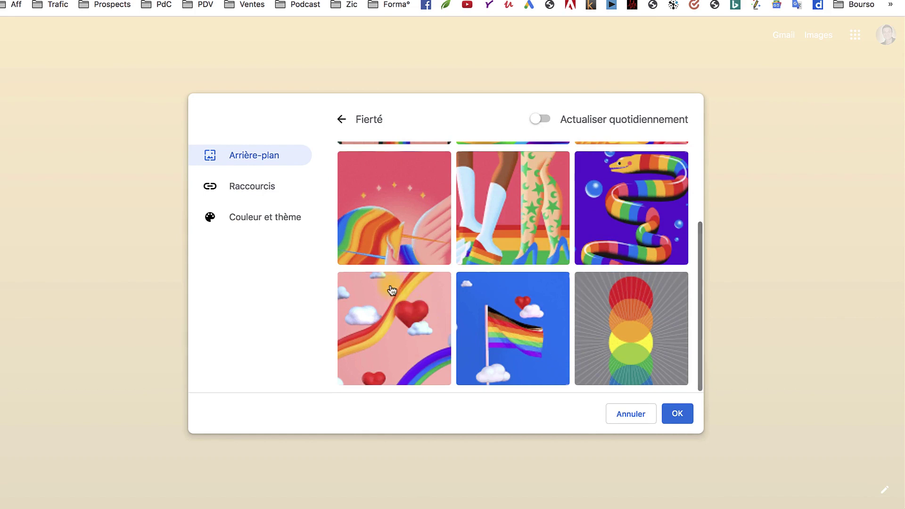
# Disable Masquer les raccourcis so that Mes raccourcis is used, check the colour themes, and save the page customization.
pyautogui.click(262, 186)
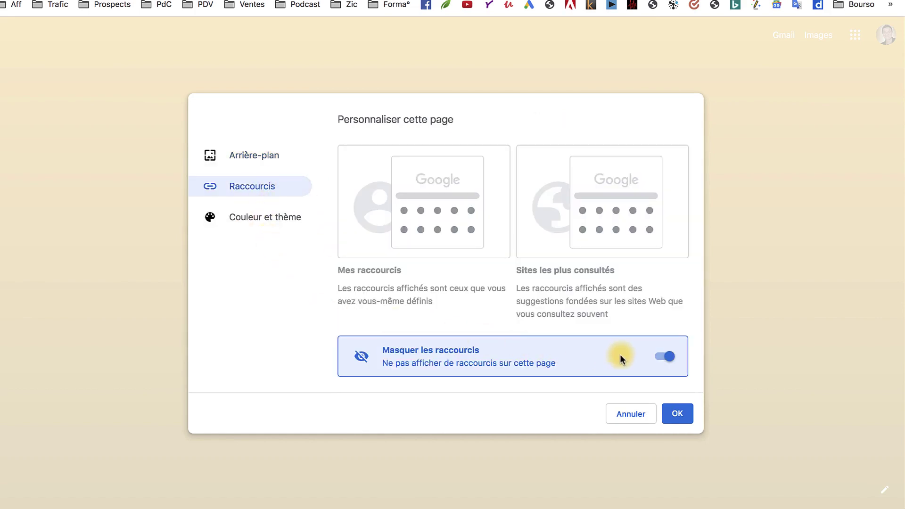
pyautogui.click(659, 361)
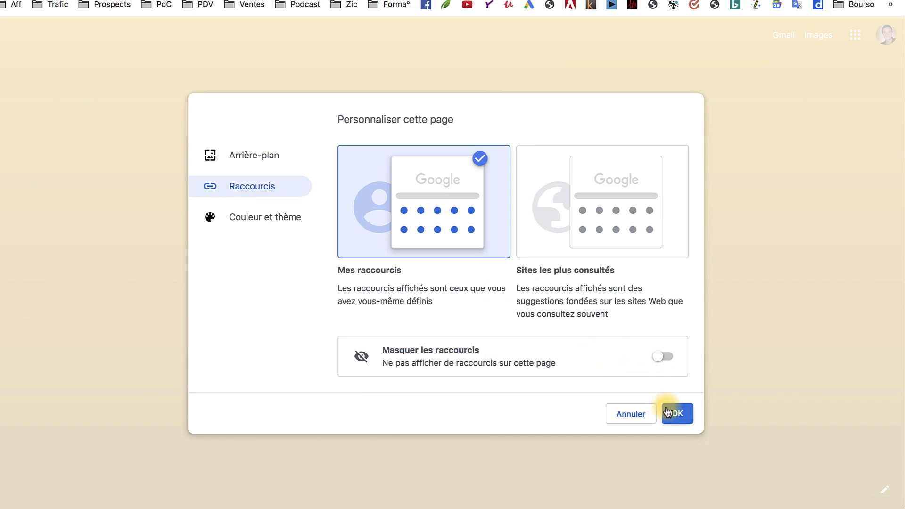
pyautogui.click(252, 215)
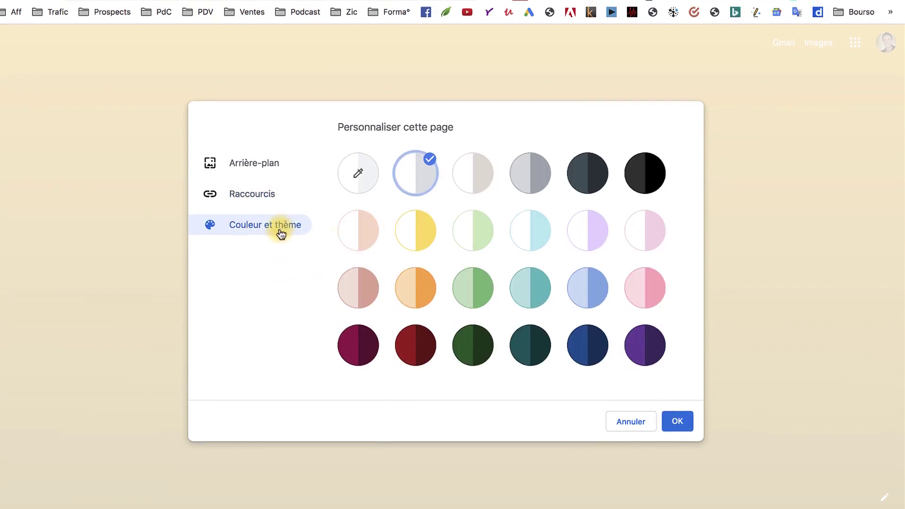
pyautogui.moveTo(177, 1)
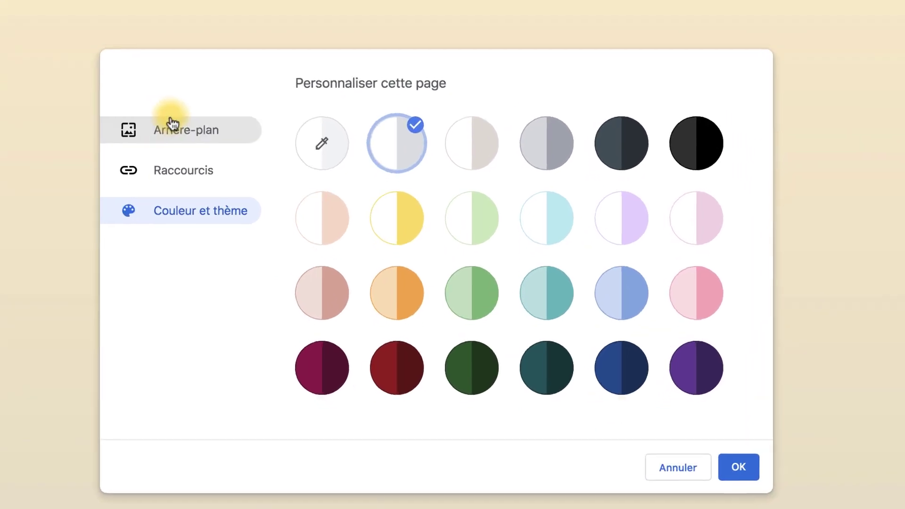
pyautogui.click(163, 159)
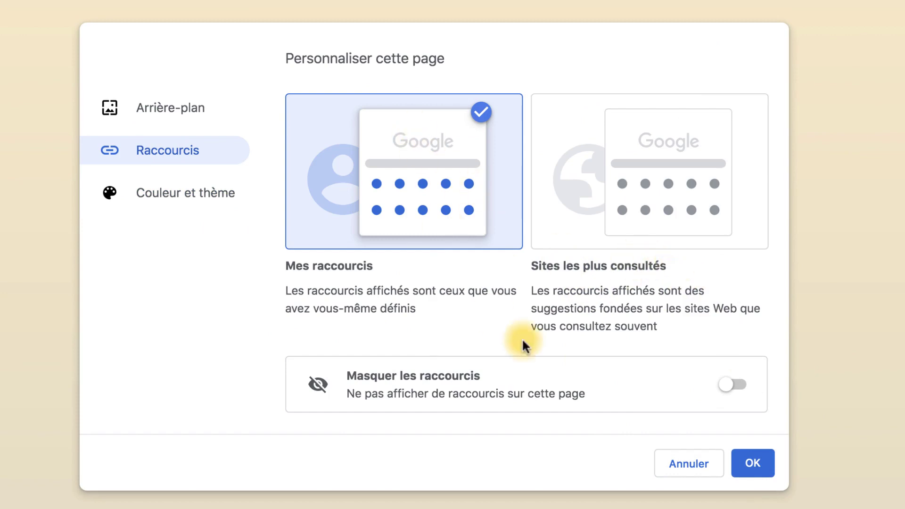
pyautogui.click(752, 465)
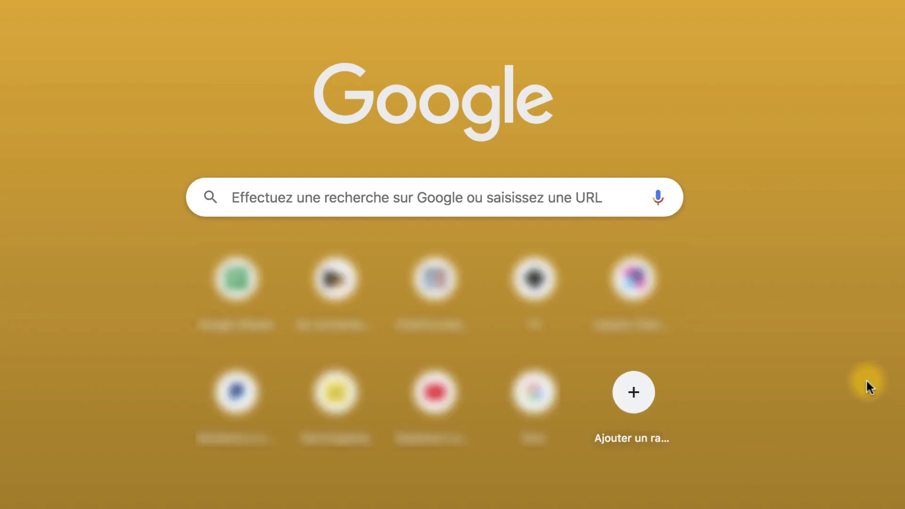
# Inspect the form for adding a shortcut, the Google apps list and the account options of the new tab page.
pyautogui.click(634, 393)
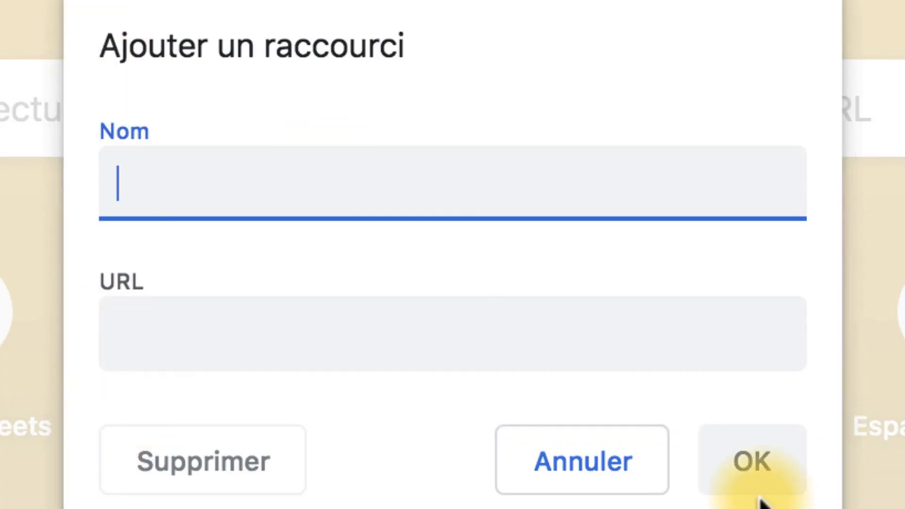
pyautogui.click(586, 475)
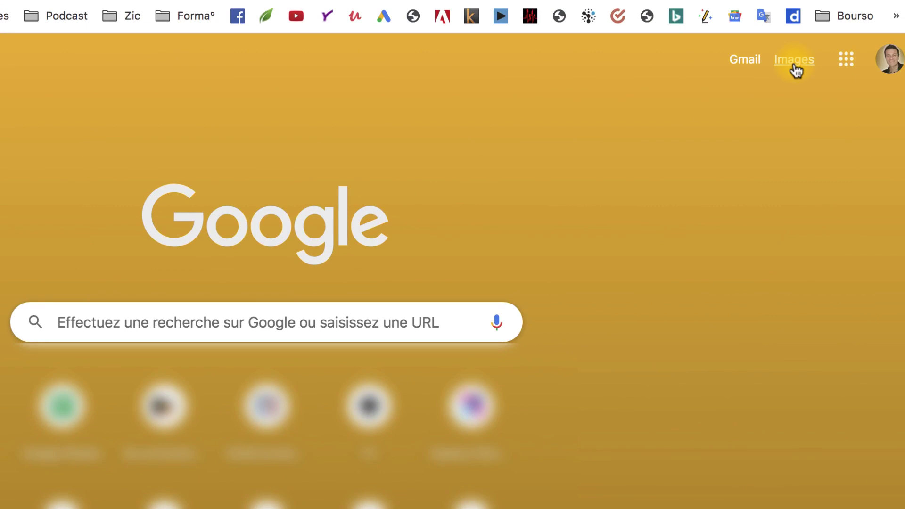
pyautogui.click(846, 59)
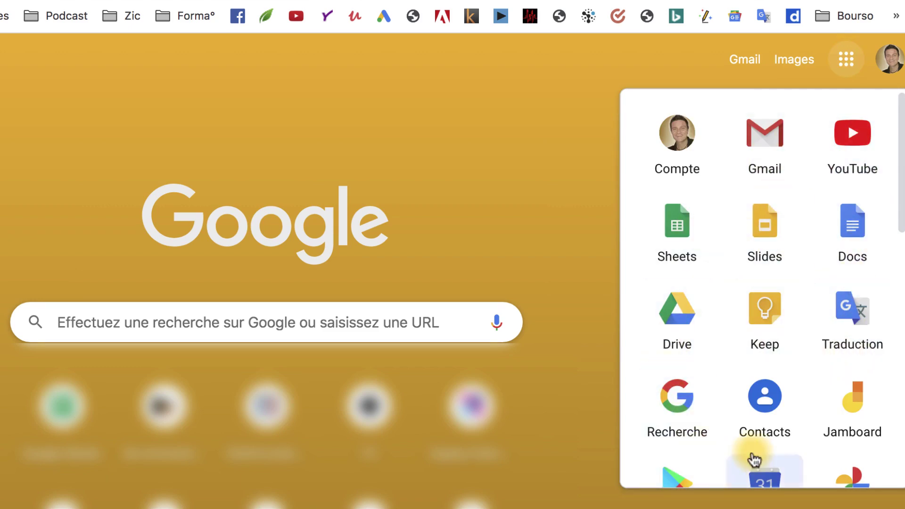
pyautogui.click(542, 176)
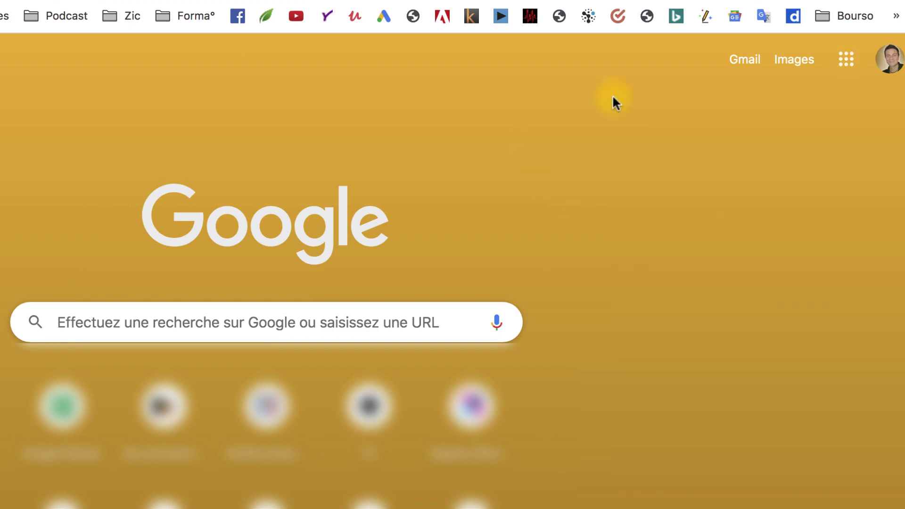
pyautogui.click(894, 64)
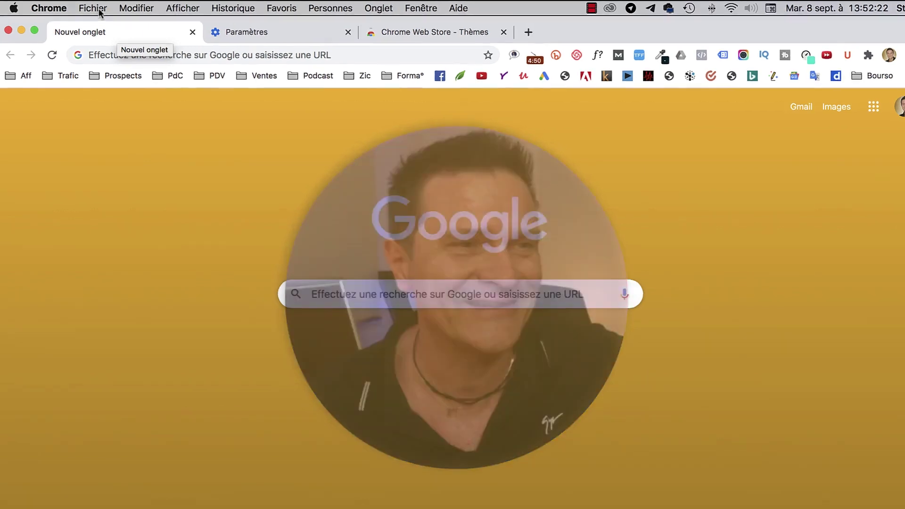
# Open the browser settings and look over the sections of the main settings page.
pyautogui.click(66, 8)
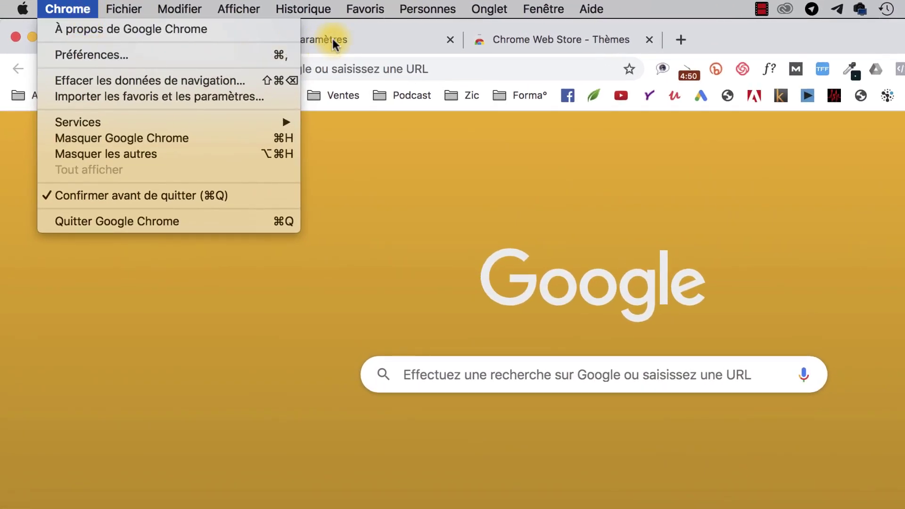
pyautogui.click(187, 57)
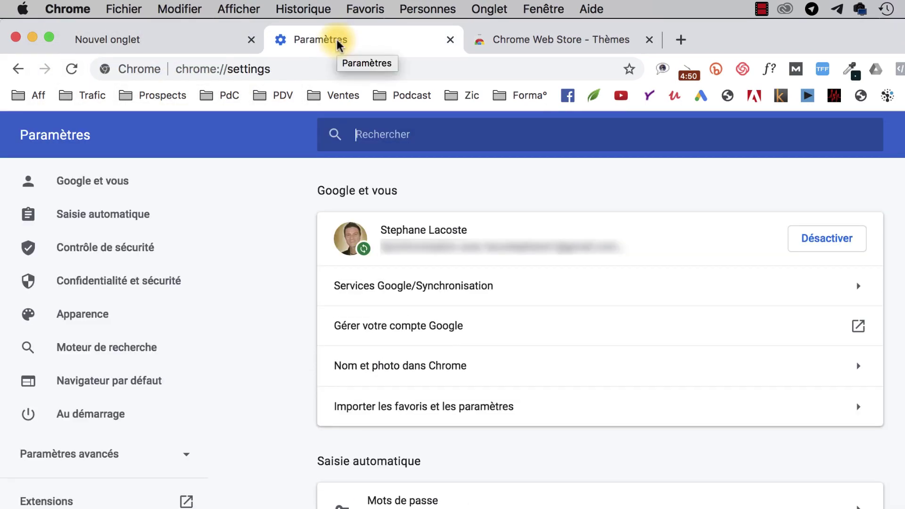
pyautogui.scroll(-10, 334, 235)
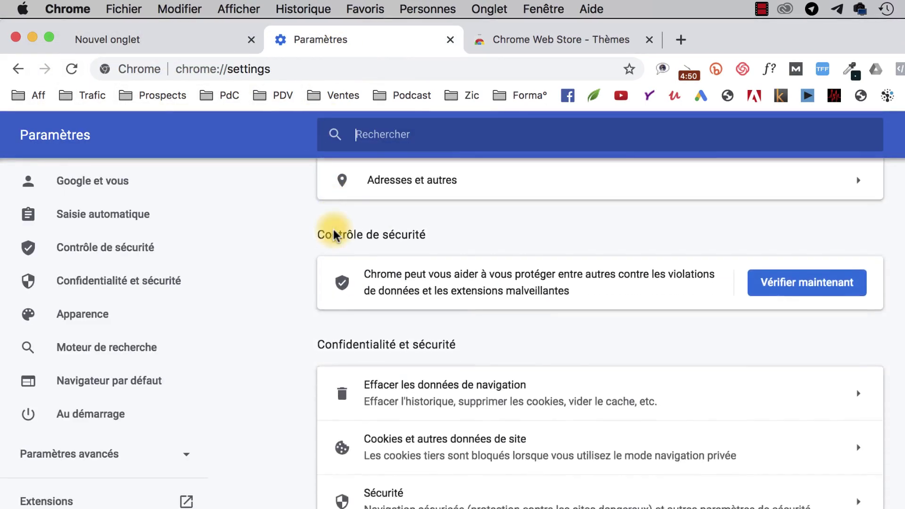
pyautogui.scroll(-5, 333, 233)
pyautogui.scroll(15, 333, 234)
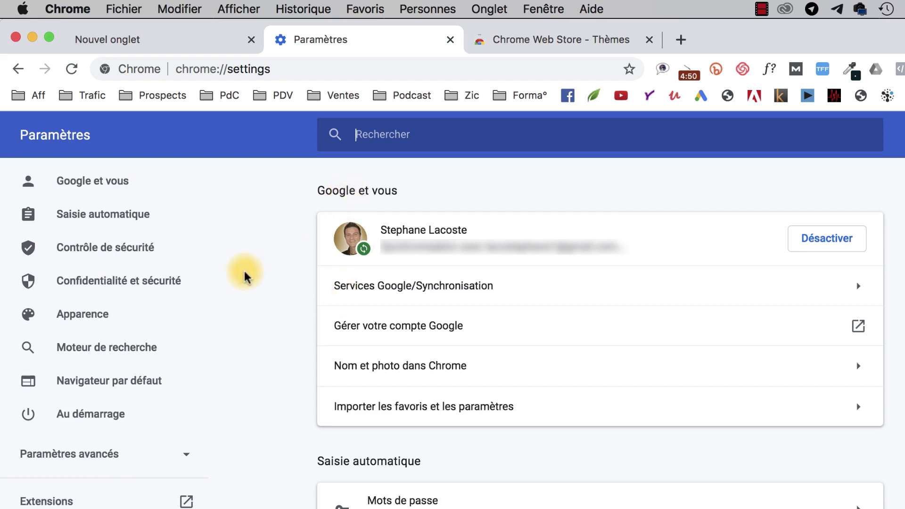
# Review the Google et vous, Saisie automatique, Contrôle de sécurité and Confidentialité et sécurité sections of the settings.
pyautogui.click(111, 187)
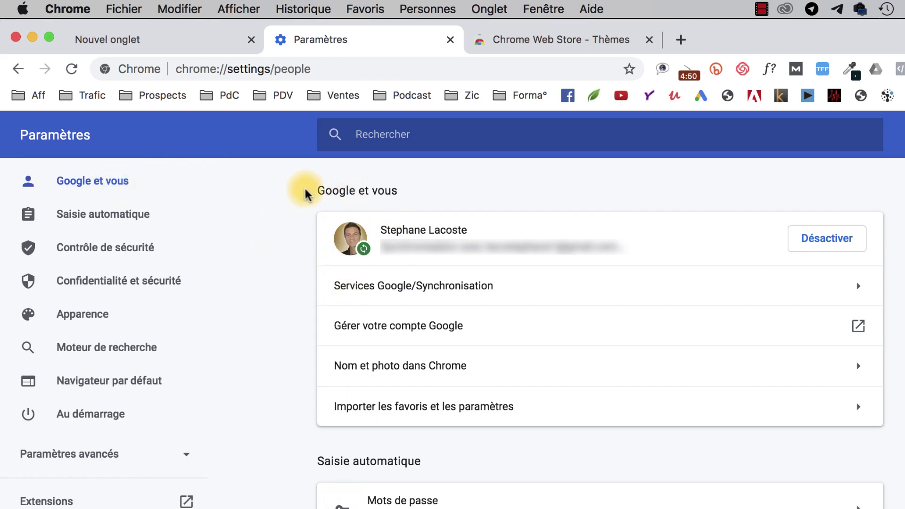
pyautogui.moveTo(303, 191); pyautogui.dragTo(422, 196)
pyautogui.click(423, 197)
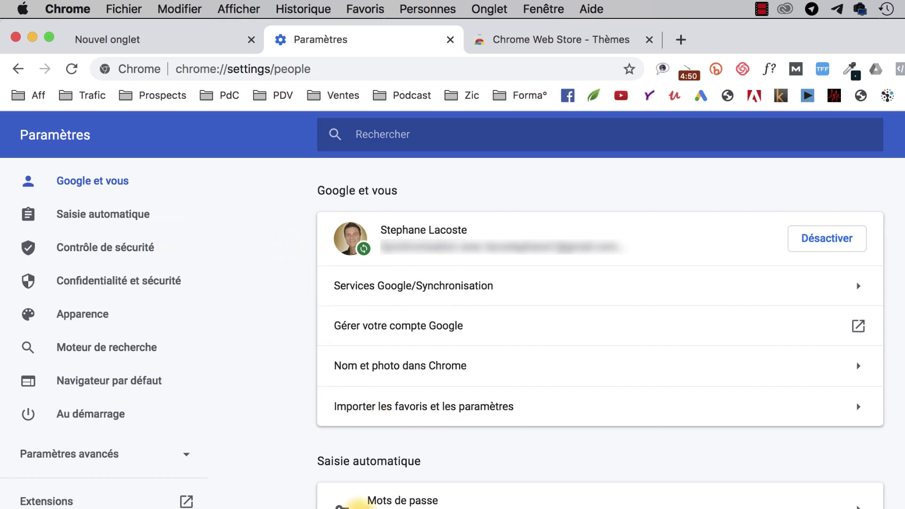
pyautogui.click(141, 218)
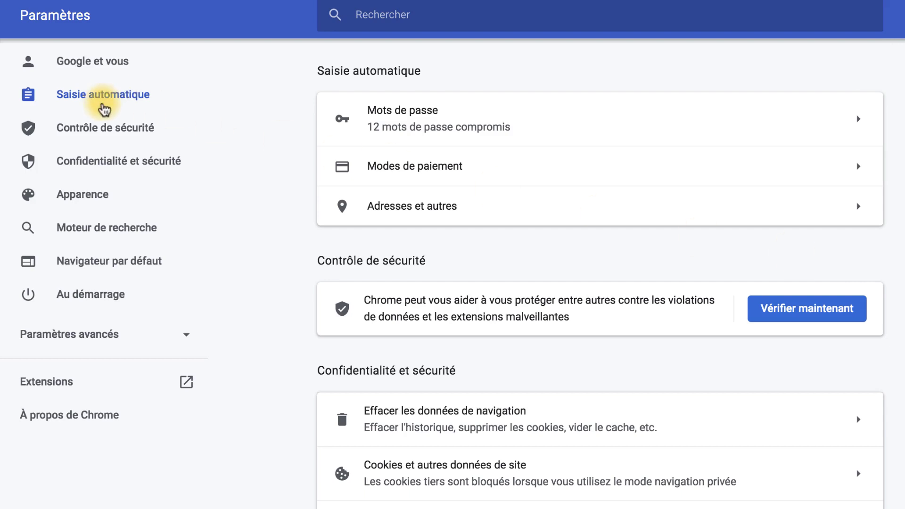
pyautogui.click(125, 128)
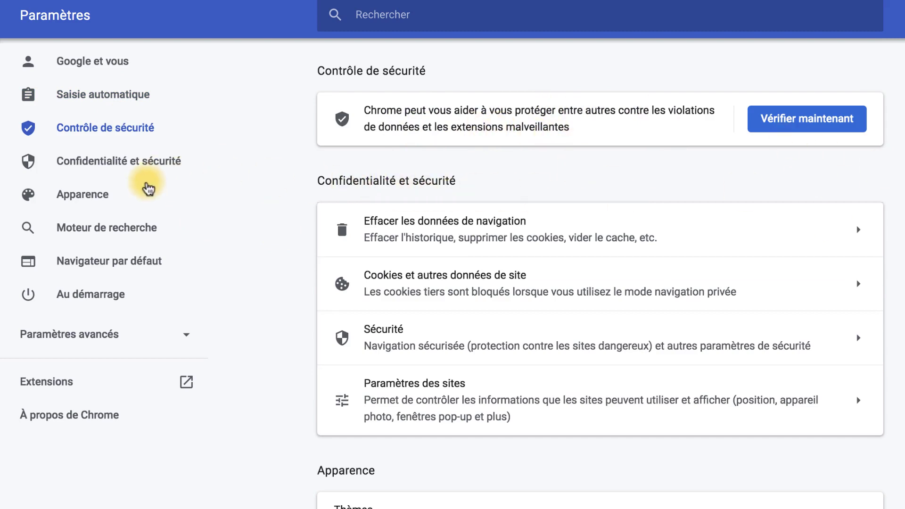
pyautogui.click(169, 163)
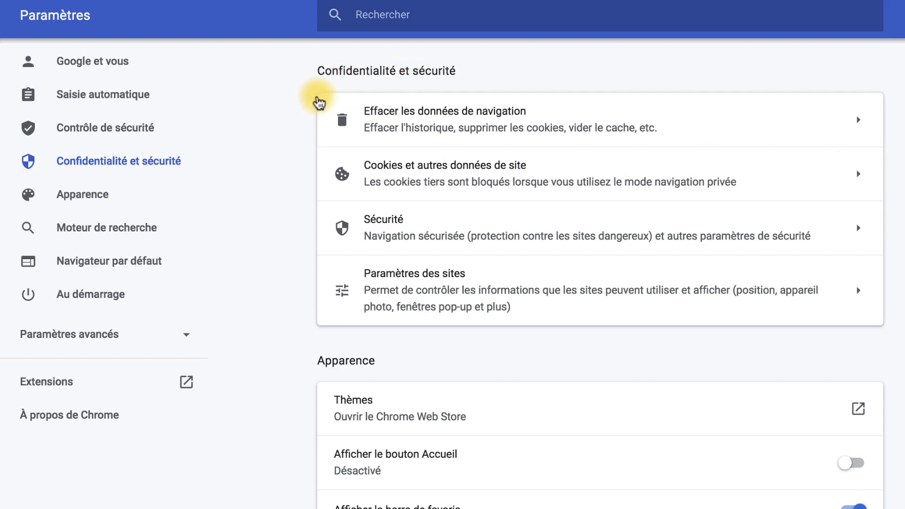
# Check the application-level commands for preferences and data clearing, and open Effacer les données de navigation from the privacy settings.
pyautogui.moveTo(135, 22)
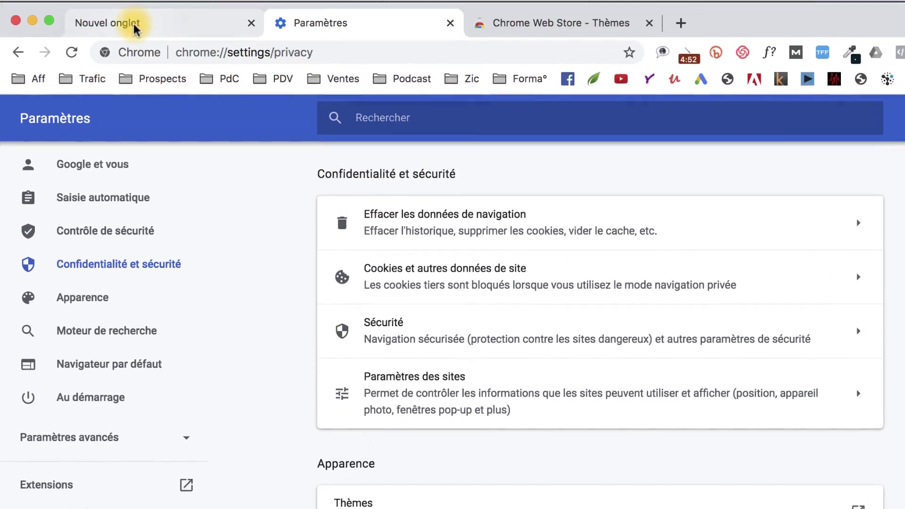
pyautogui.click(77, 14)
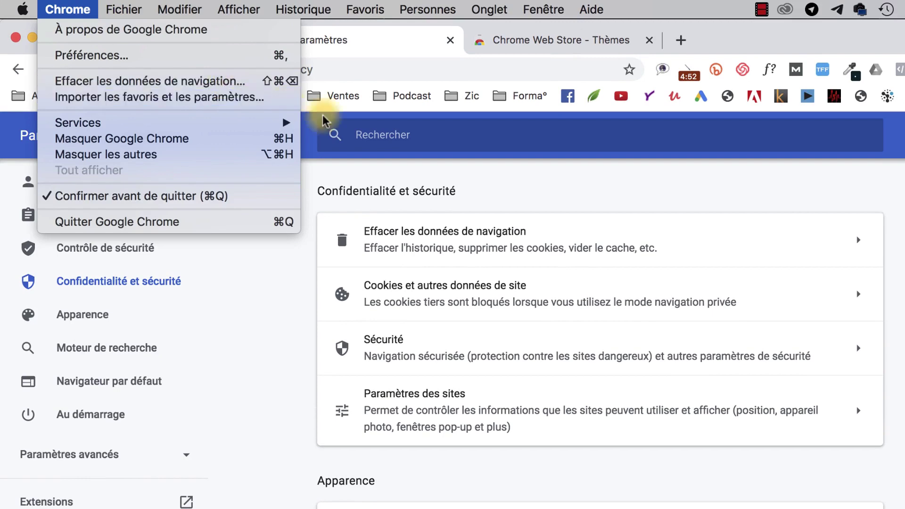
pyautogui.press('Escape')
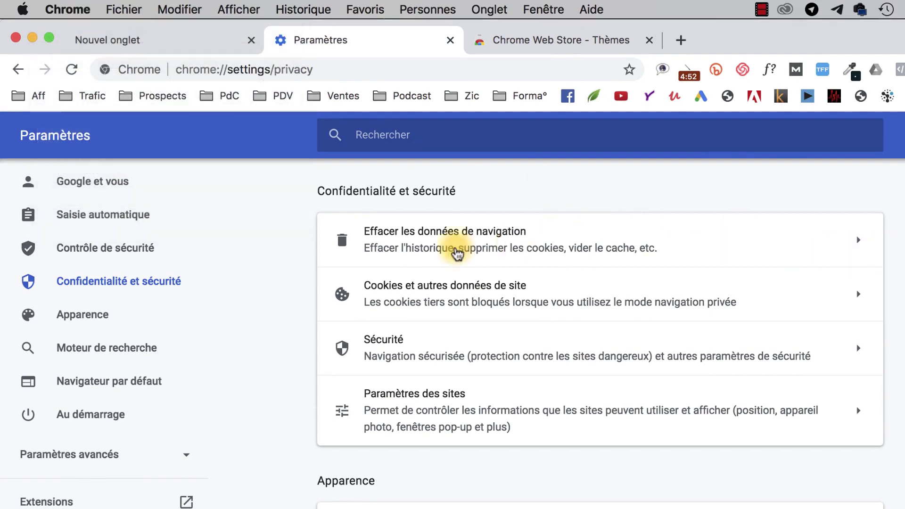
pyautogui.click(498, 240)
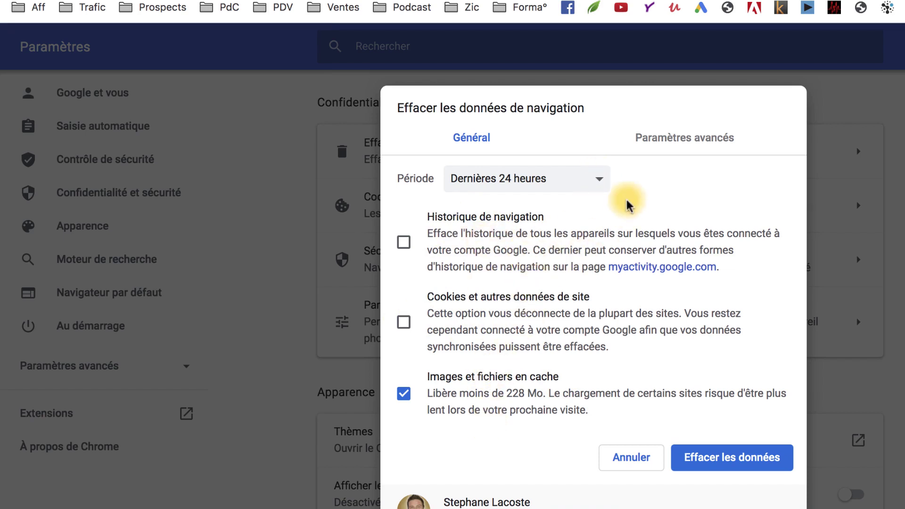
# Examine the available time periods and the advanced options for clearing browsing data, and return to the general options.
pyautogui.click(600, 181)
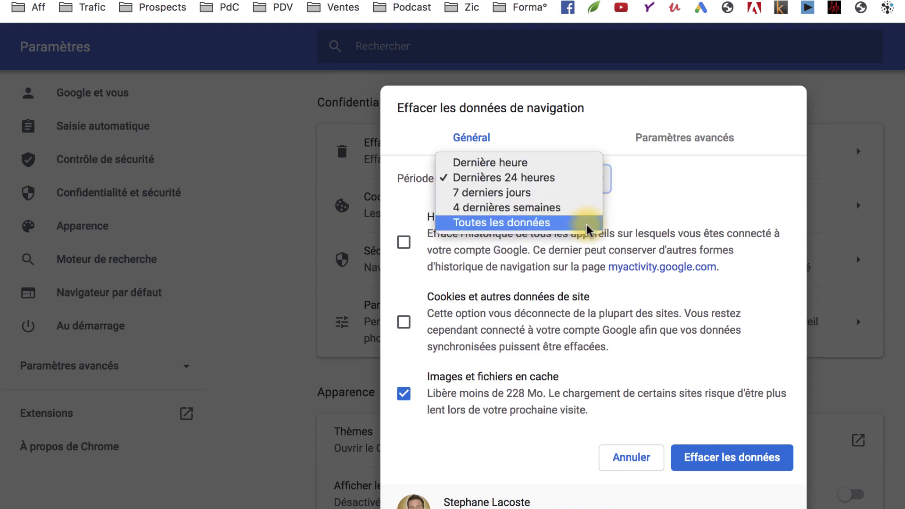
pyautogui.click(658, 193)
pyautogui.click(686, 142)
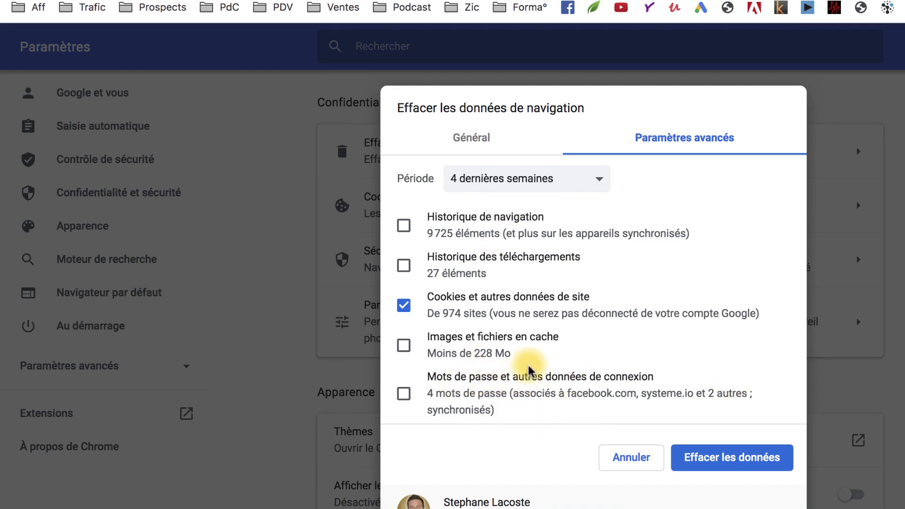
pyautogui.click(472, 138)
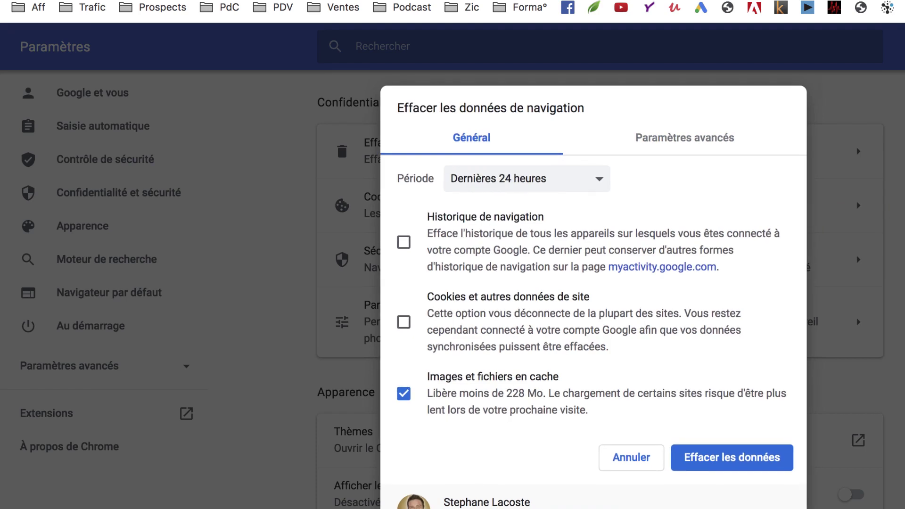
# Leave Effacer les données de navigation without clearing anything, and open the Apparence section of the settings.
pyautogui.click(621, 458)
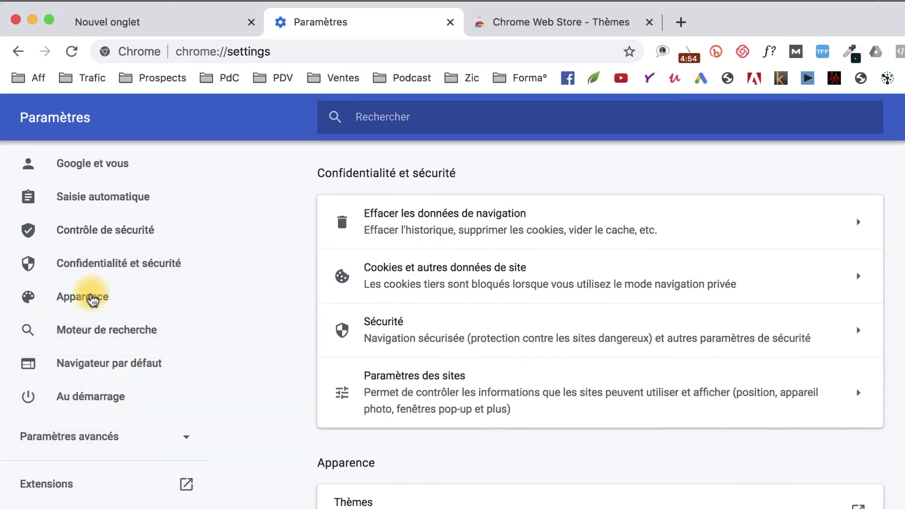
pyautogui.click(92, 298)
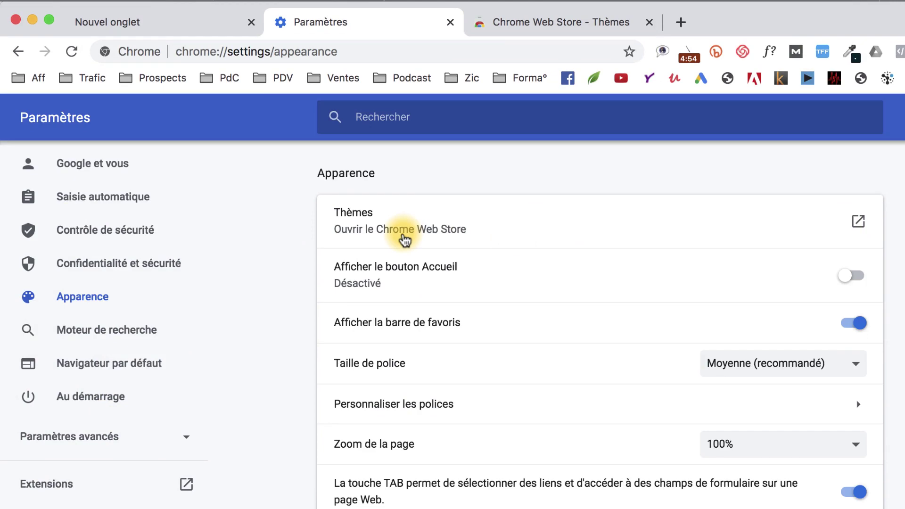
# Switch to the Chrome Web Store themes page and look over the Applications publiées par Chrome collection.
pyautogui.click(510, 22)
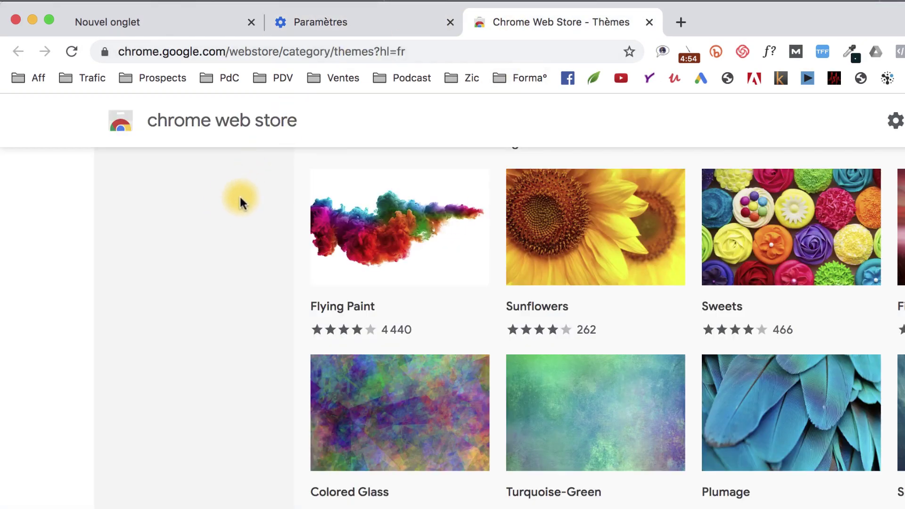
pyautogui.scroll(10, 238, 201)
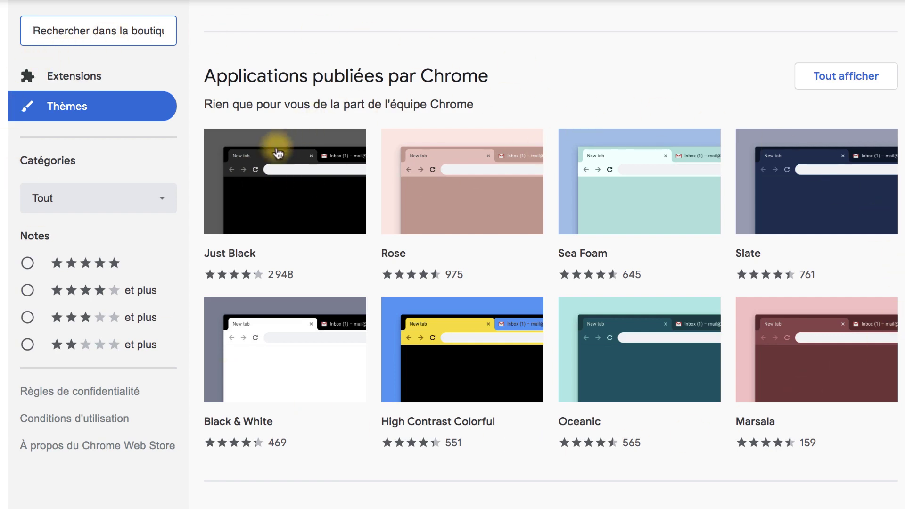
pyautogui.moveTo(259, 162)
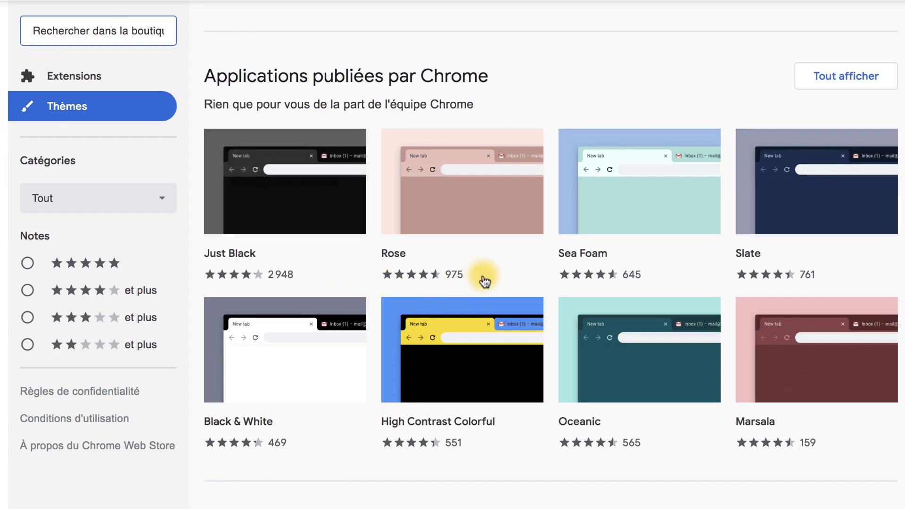
pyautogui.click(340, 226)
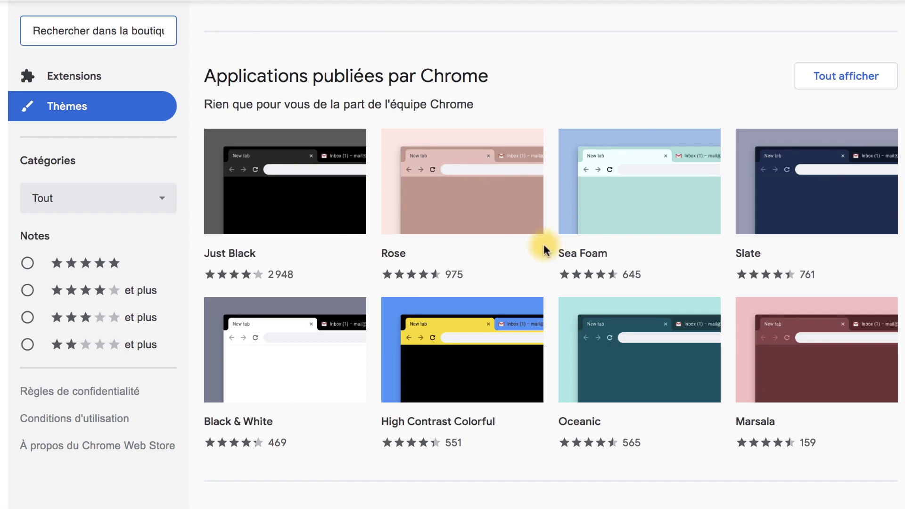
# Browse the other theme collections, from dark and minimalist themes through Belles voitures, and return to the start of the page.
pyautogui.scroll(-4, 519, 228)
pyautogui.scroll(-15, 519, 231)
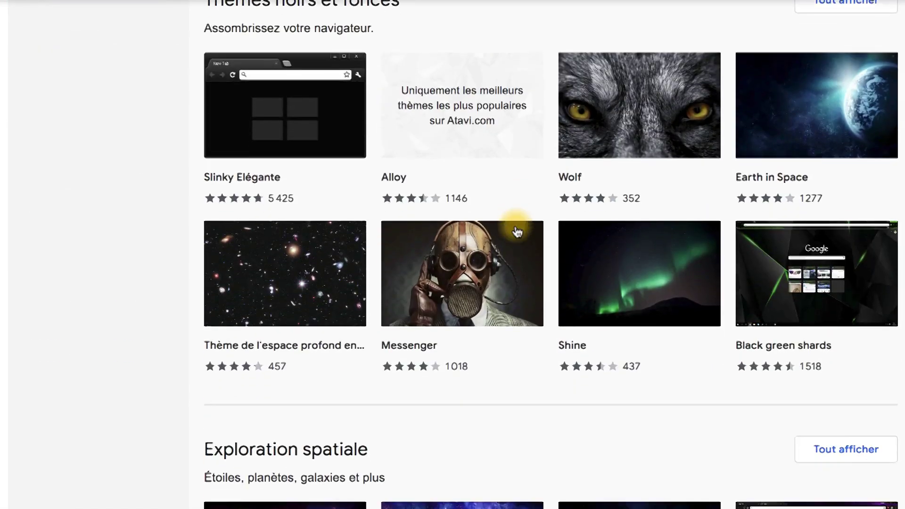
pyautogui.scroll(-10, 513, 231)
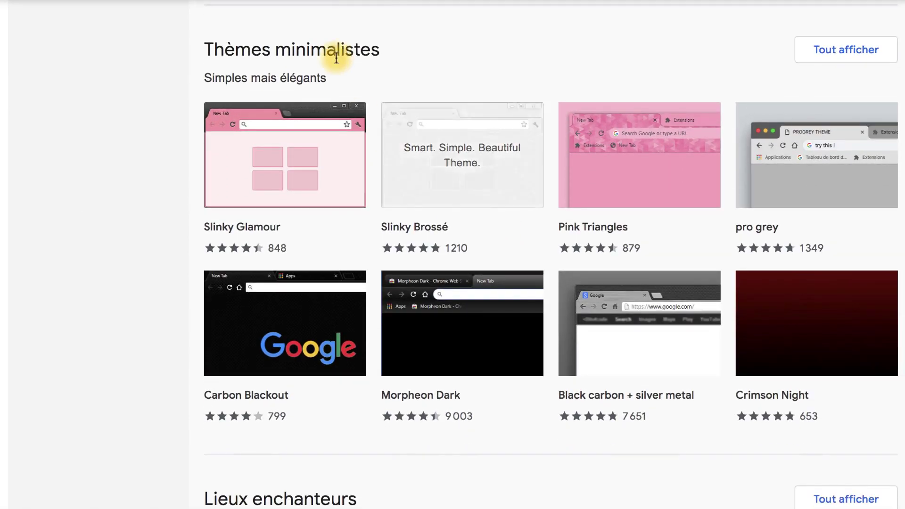
pyautogui.scroll(-11, 494, 253)
pyautogui.scroll(-13, 493, 250)
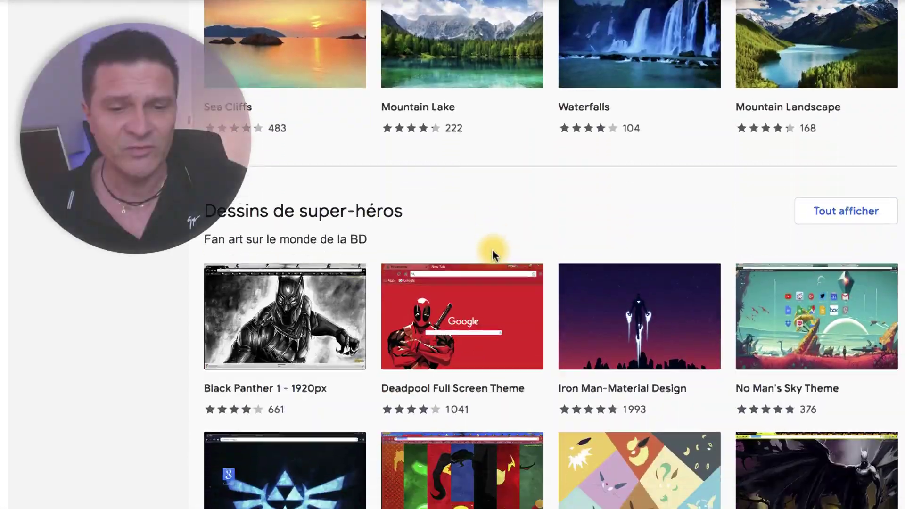
pyautogui.scroll(-18, 491, 243)
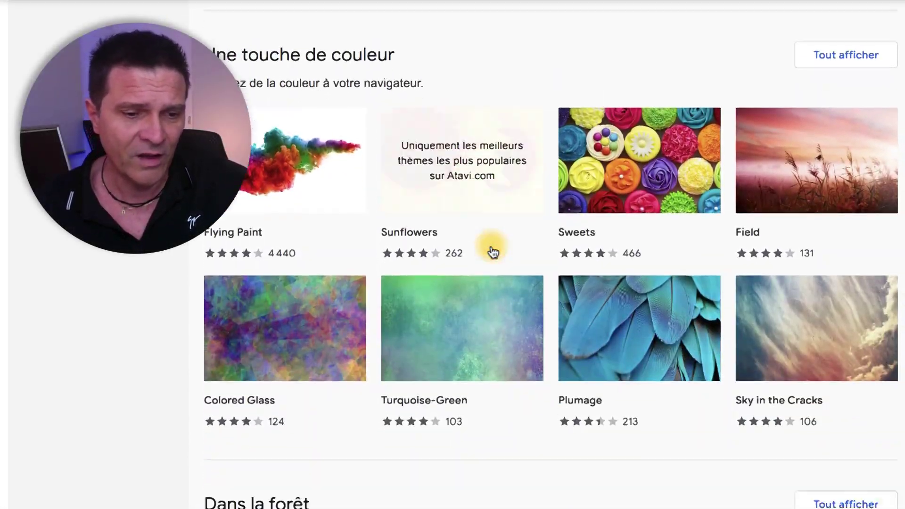
pyautogui.scroll(-10, 491, 248)
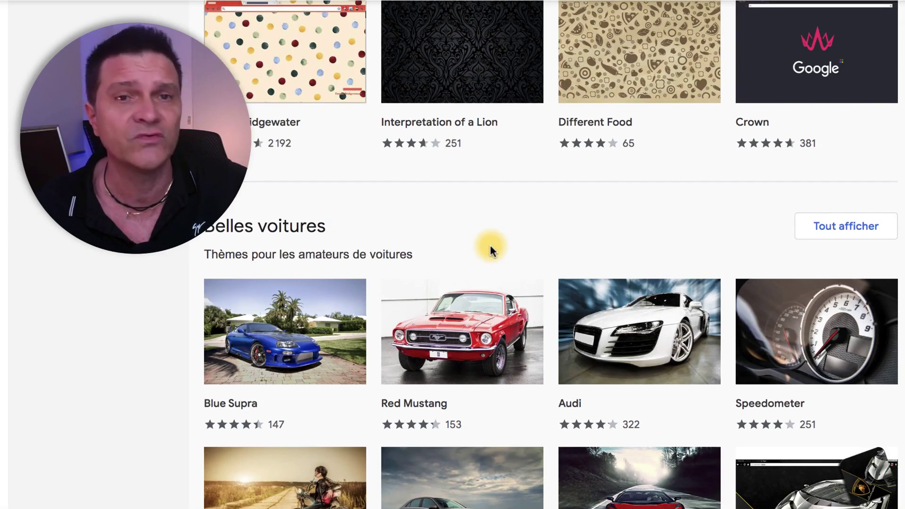
pyautogui.scroll(20, 490, 246)
pyautogui.scroll(11, 490, 248)
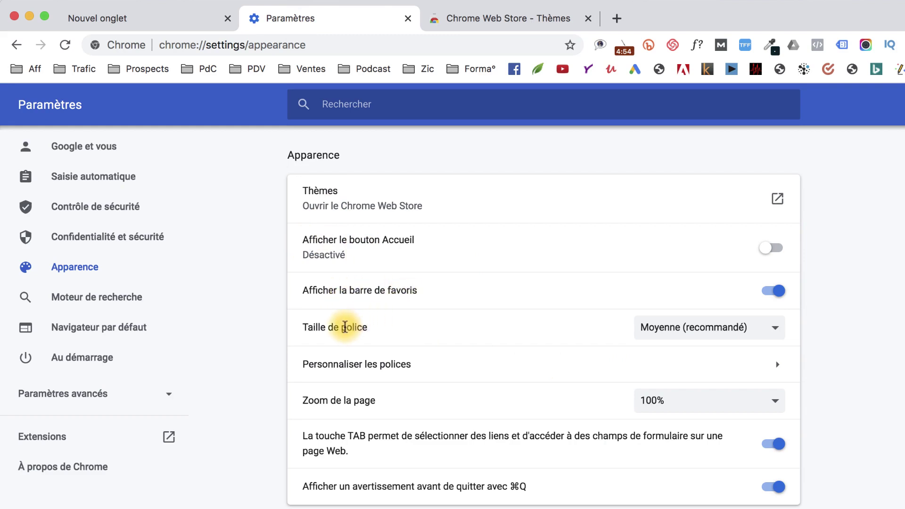
# Examine the Zoom de la page setting under Apparence and the matching zoom control among the browser's main commands.
pyautogui.moveTo(315, 401); pyautogui.dragTo(363, 401)
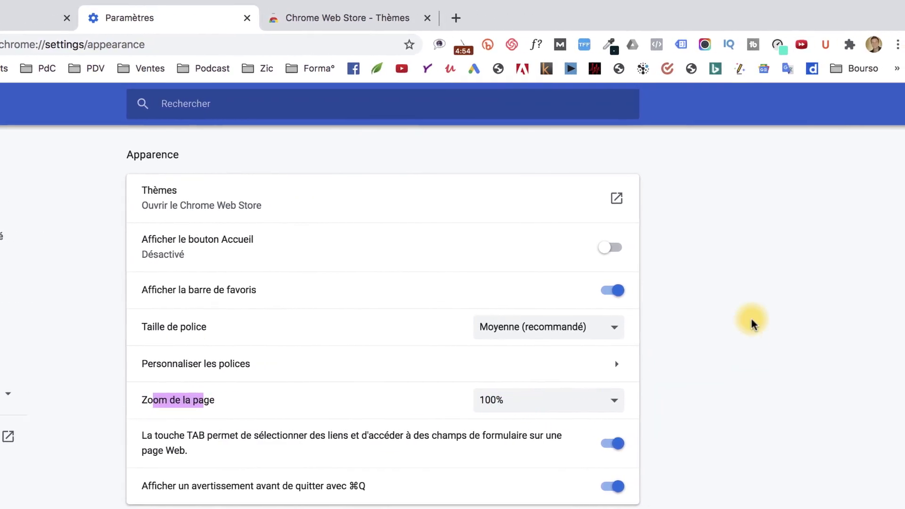
pyautogui.click(898, 45)
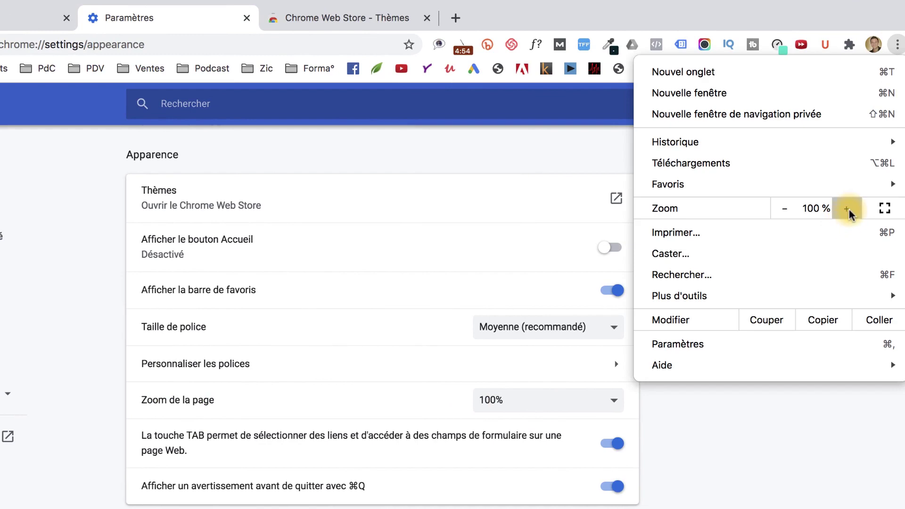
pyautogui.click(782, 459)
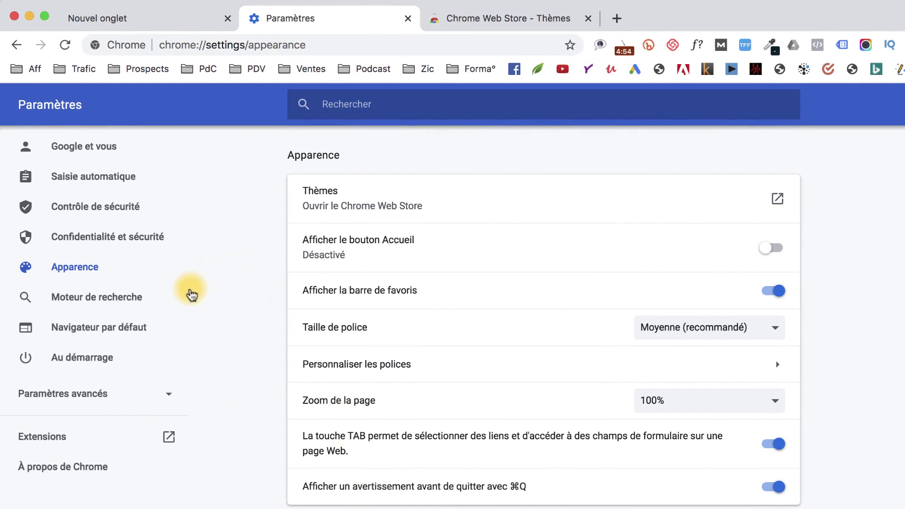
# Open the Moteur de recherche settings, review the search engines offered for the address bar, and keep Google selected.
pyautogui.click(132, 299)
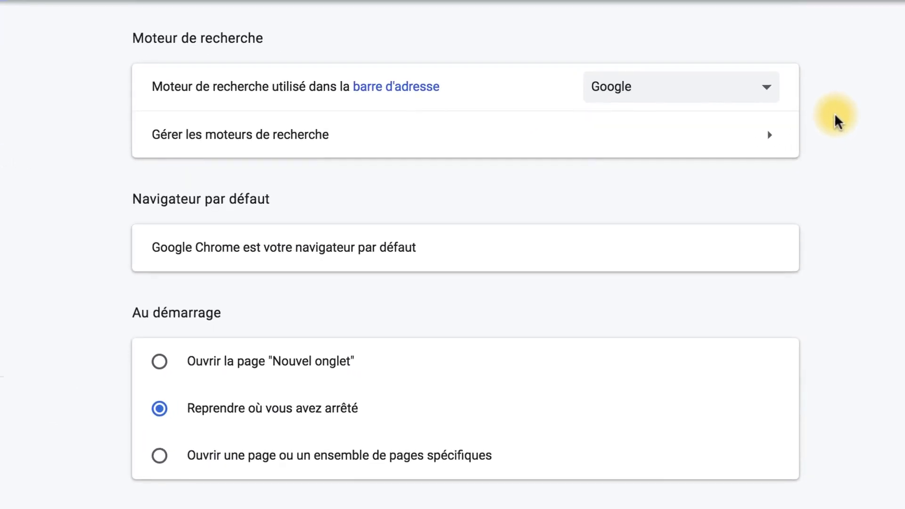
pyautogui.click(769, 90)
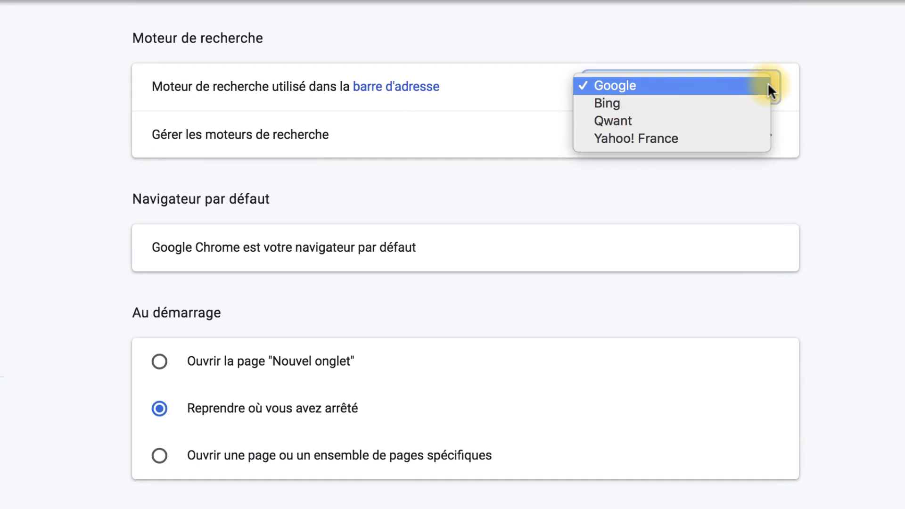
pyautogui.click(638, 92)
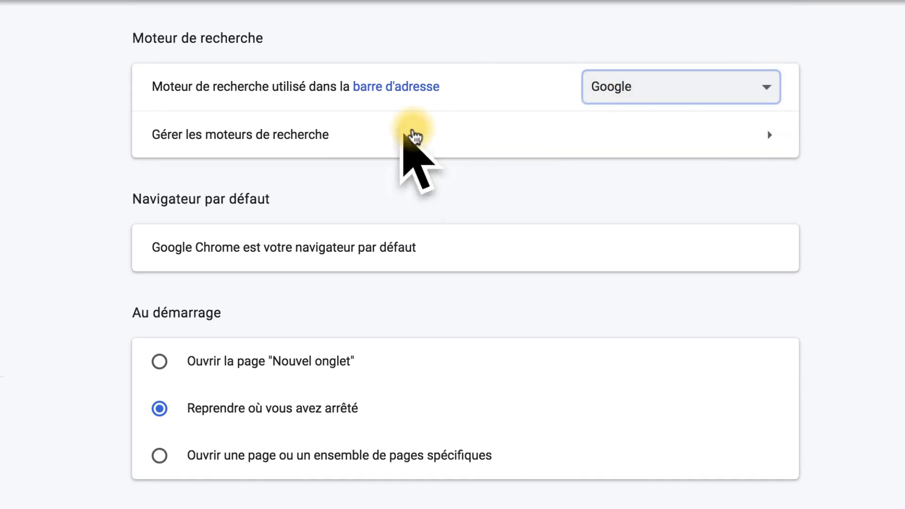